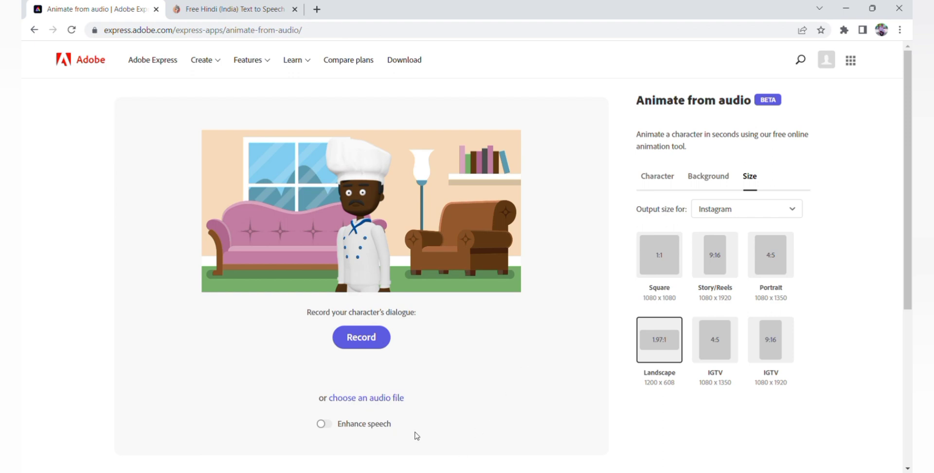
Preview several scene backgrounds, including Horizon and Playground, and set the background to Coffeehouse.
click(704, 187)
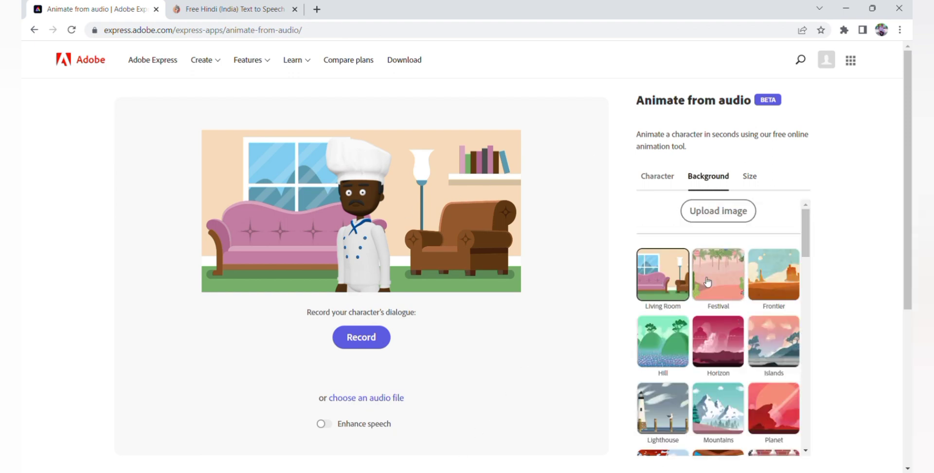
click(711, 281)
click(773, 274)
click(739, 338)
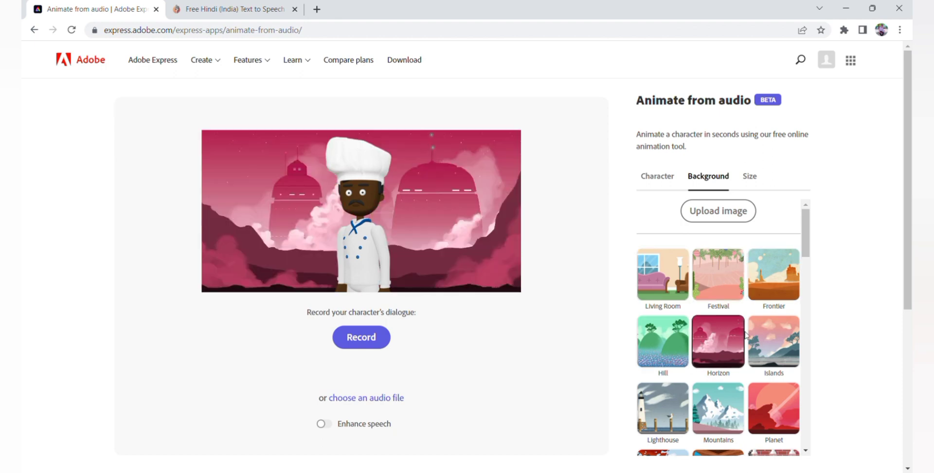
click(778, 330)
scroll(778, 331, down, 4)
click(682, 302)
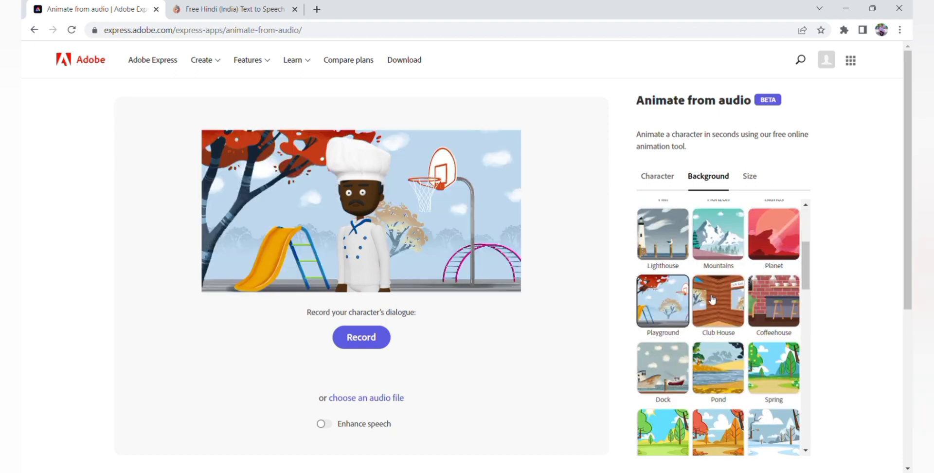
click(779, 309)
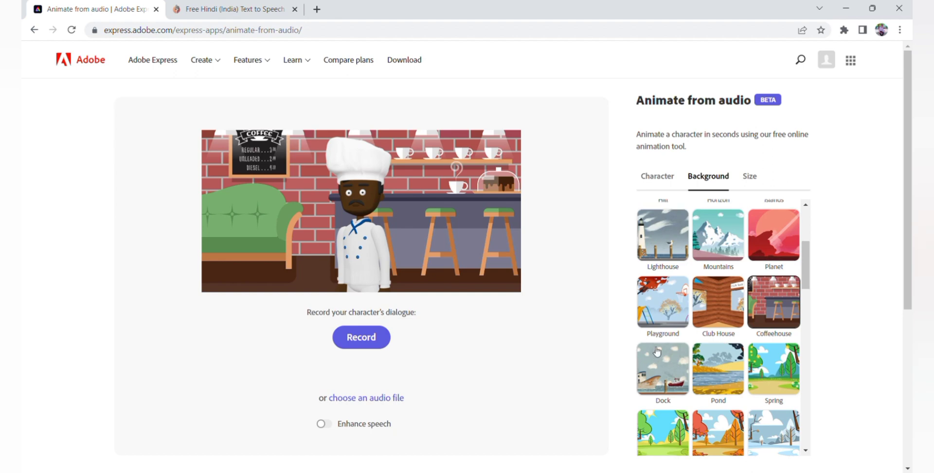
scroll(657, 351, up, 5)
Try the human characters Dr. Whitlock, Fred, Lucy and Wrestler in the scene.
click(651, 189)
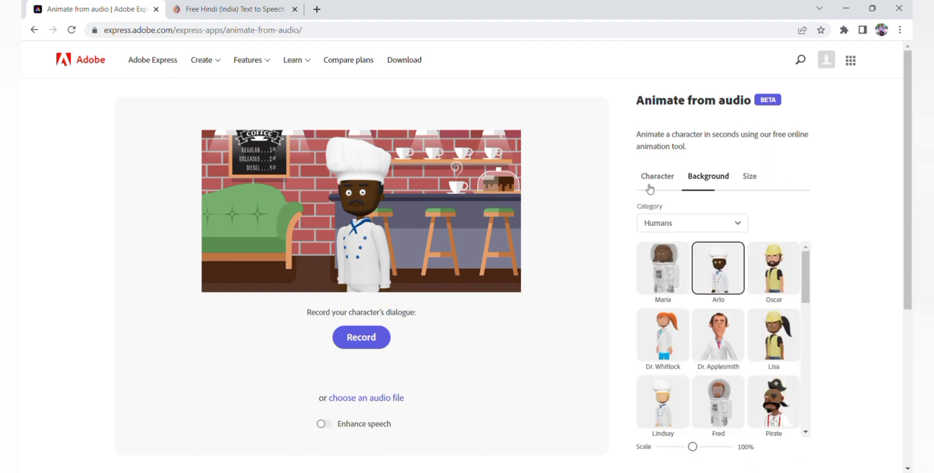
click(678, 313)
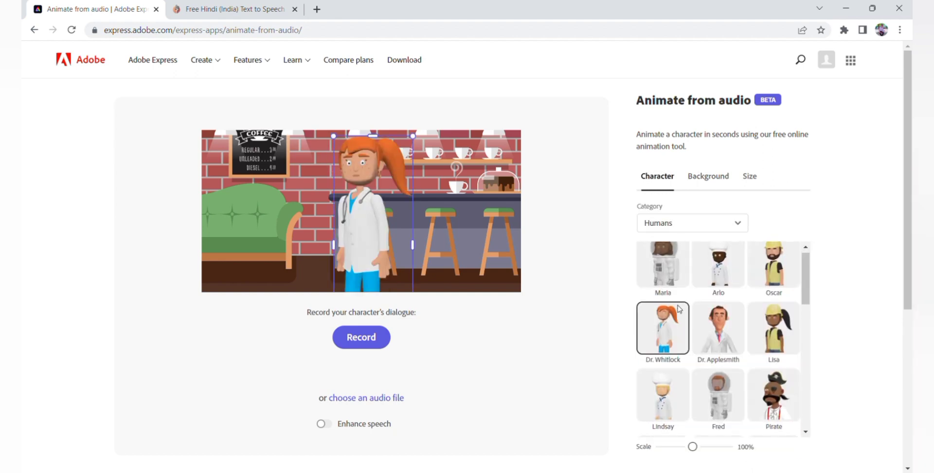
scroll(720, 341, down, 1)
click(718, 343)
scroll(711, 329, down, 1)
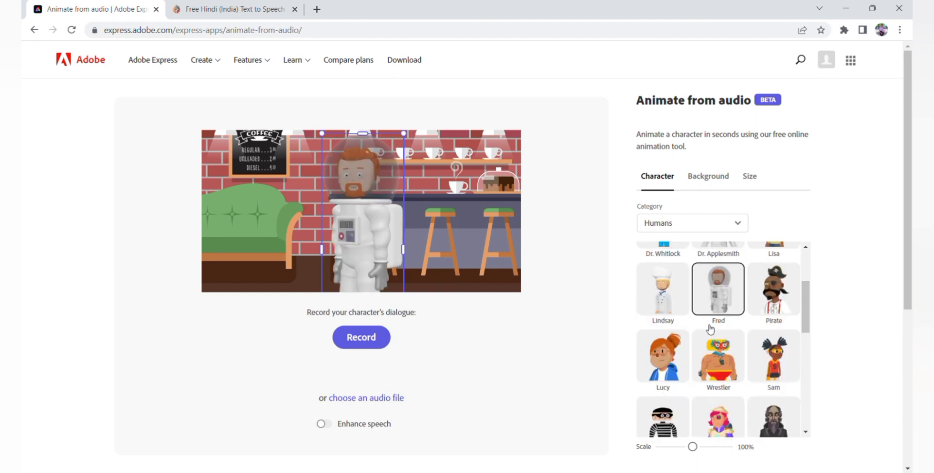
click(662, 360)
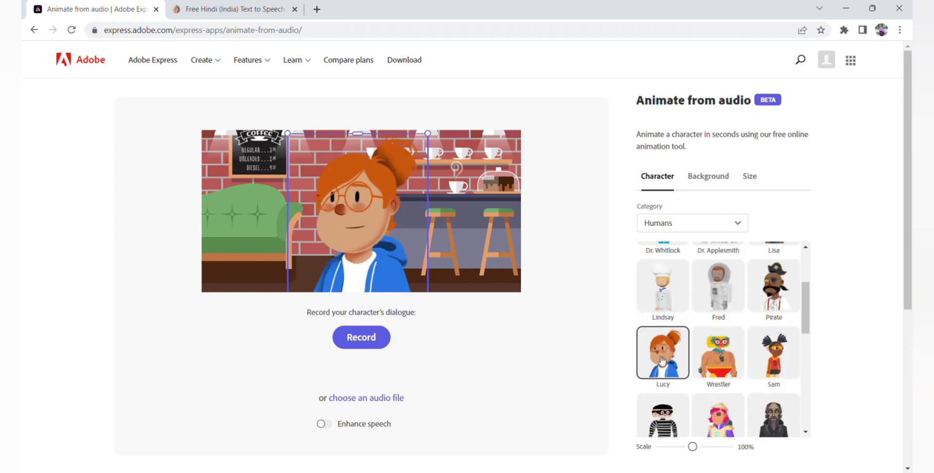
click(718, 357)
scroll(735, 370, down, 3)
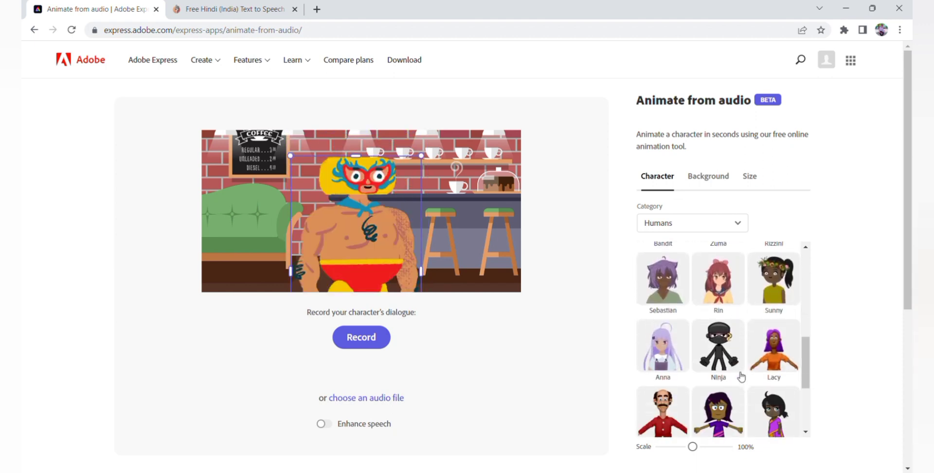
Preview the Brenda character and choose Mike as the scene's character.
scroll(740, 374, down, 1)
click(682, 416)
click(722, 394)
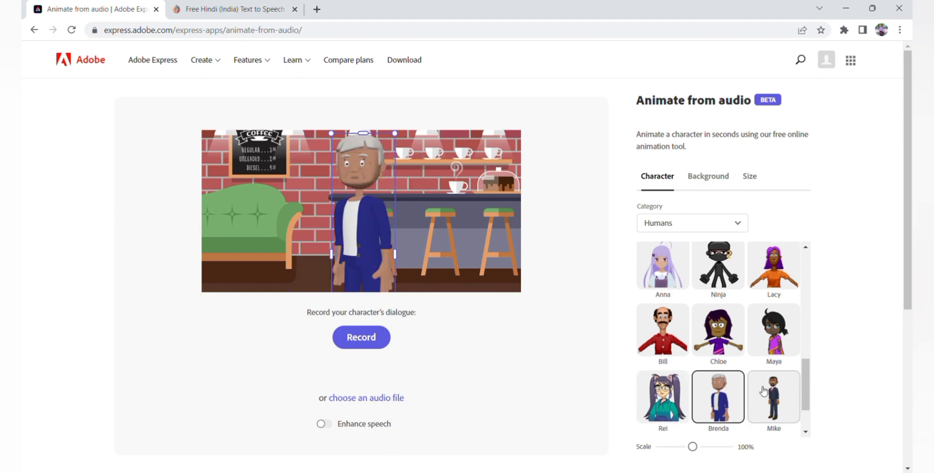
click(763, 390)
scroll(701, 360, down, 3)
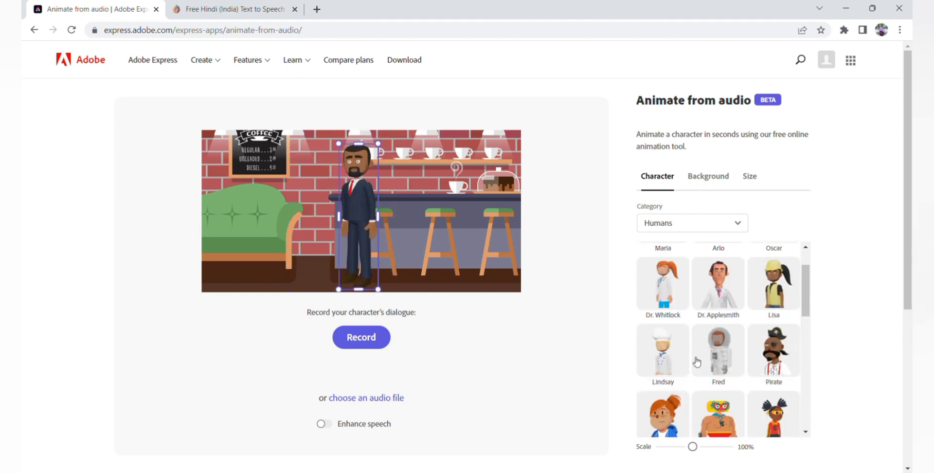
Browse the characters in the Emojis, Food and Creatures categories and return to the Humans category.
click(679, 221)
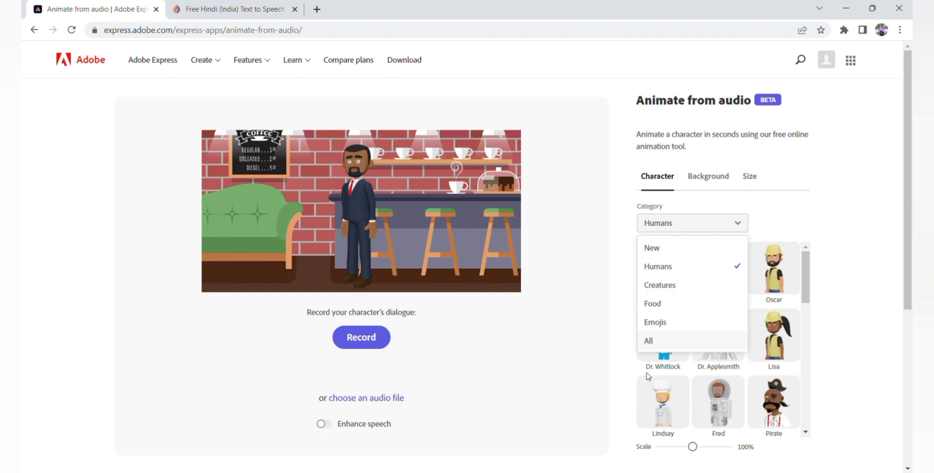
click(656, 322)
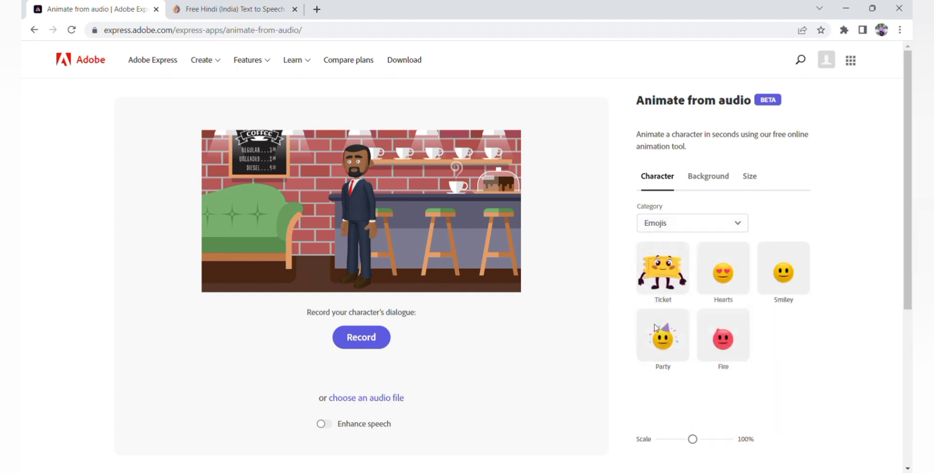
click(681, 222)
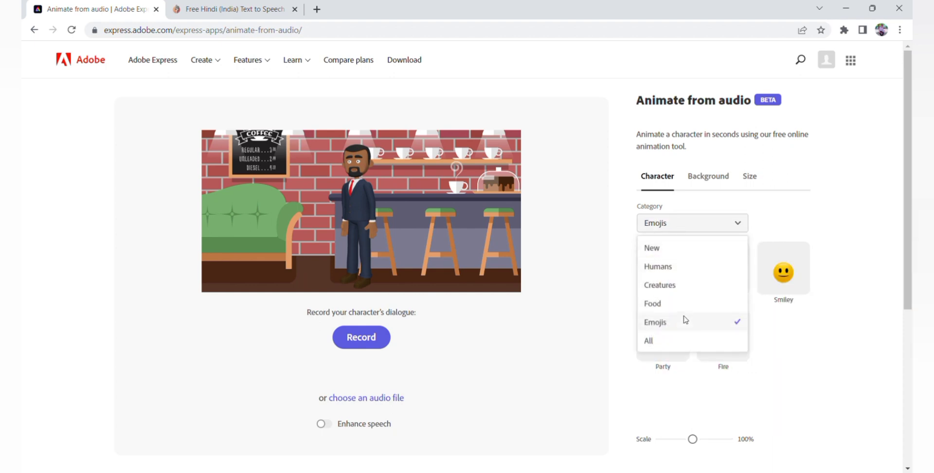
click(681, 306)
click(670, 220)
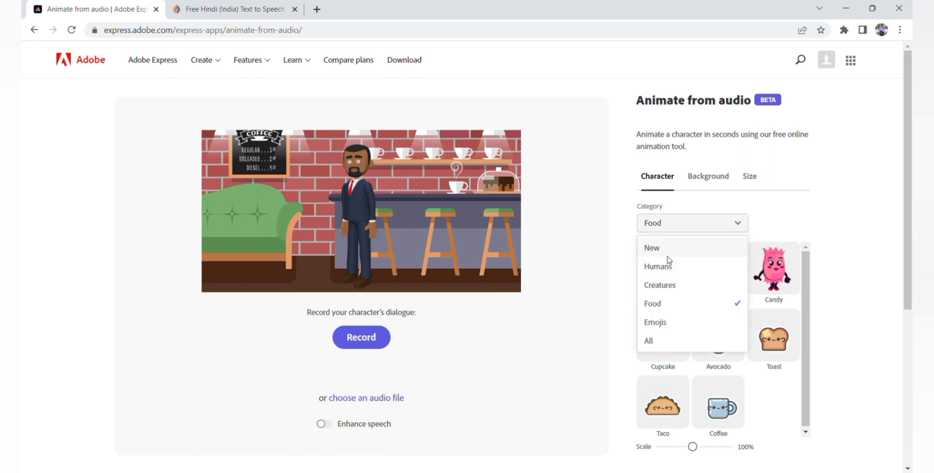
click(667, 285)
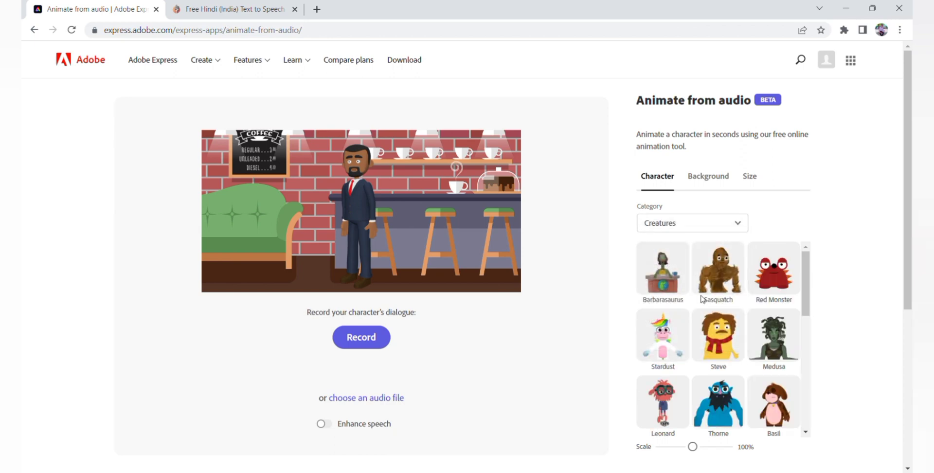
scroll(705, 305, down, 5)
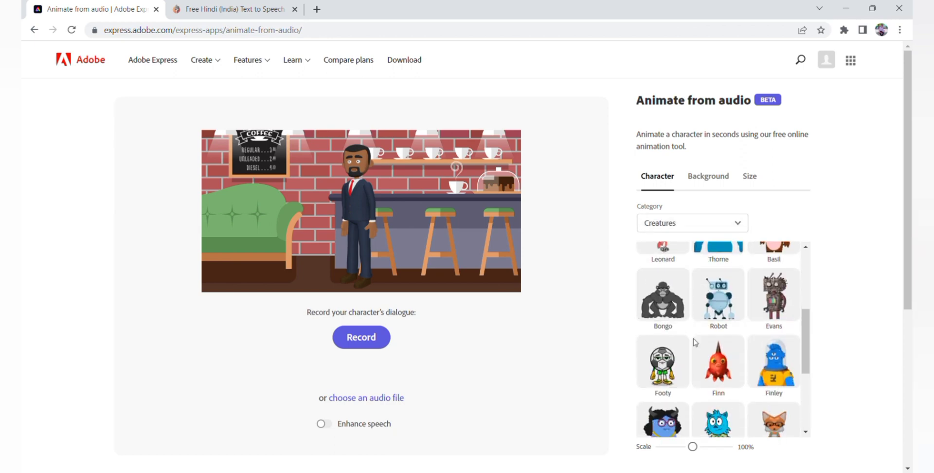
scroll(702, 337, up, 1)
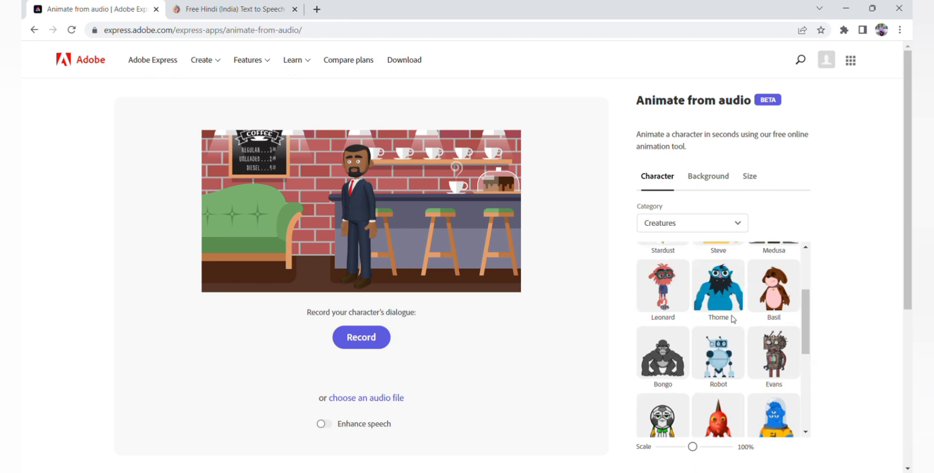
scroll(733, 319, up, 1)
click(705, 226)
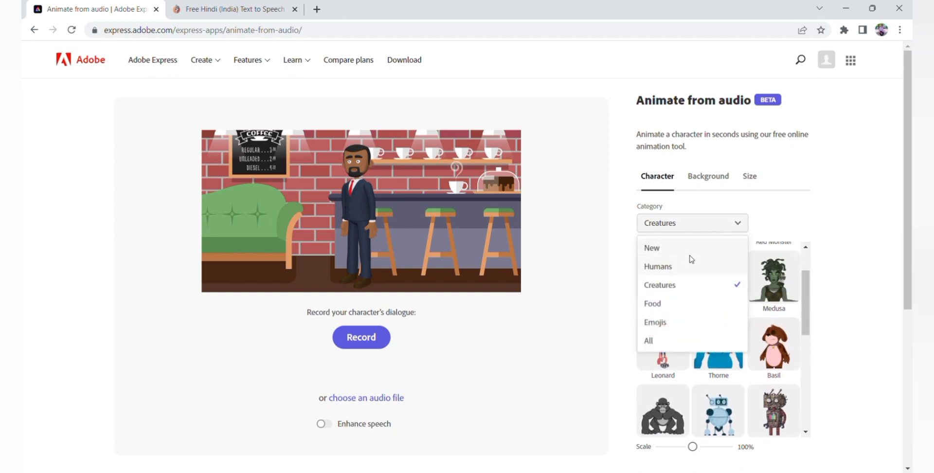
click(691, 269)
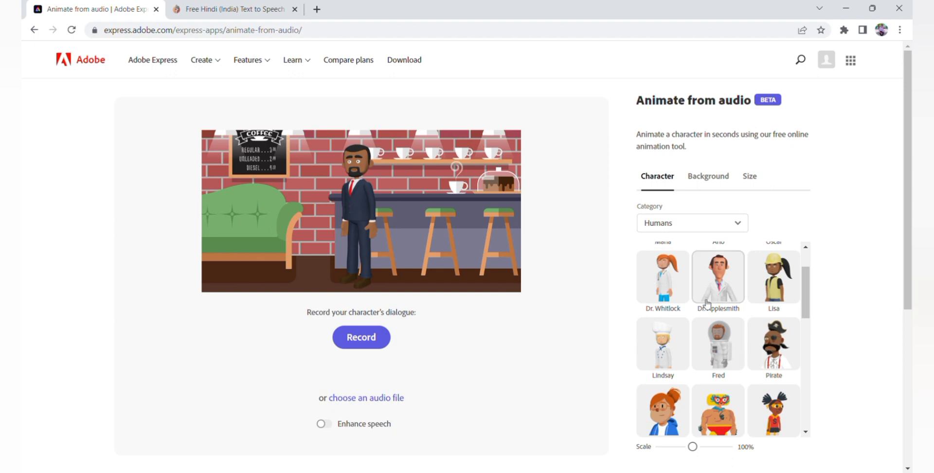
scroll(706, 304, up, 1)
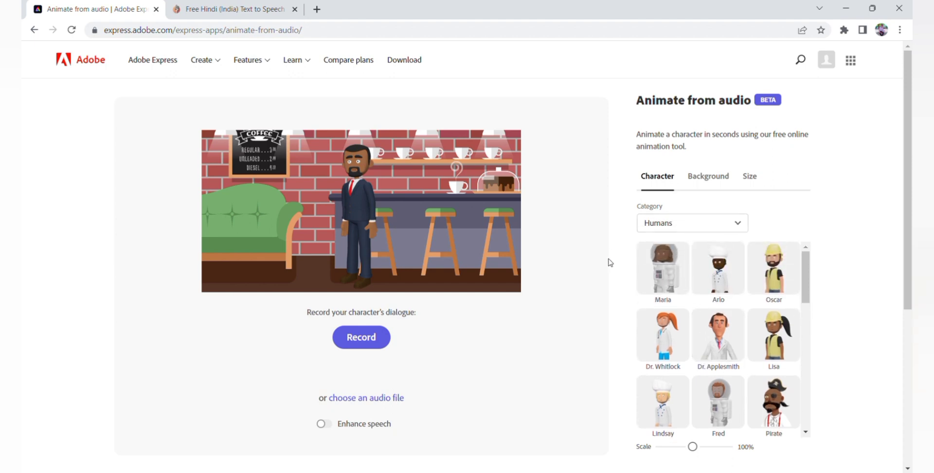
Review the available background choices and the Instagram output sizes.
click(722, 184)
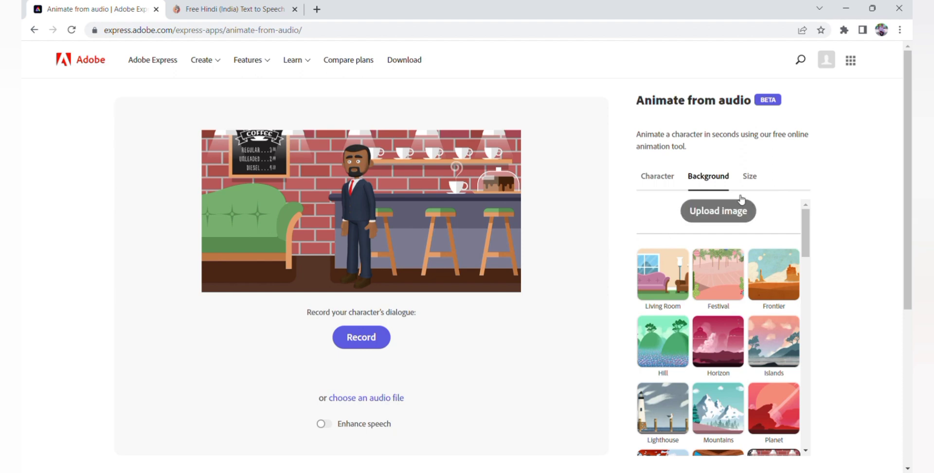
click(757, 180)
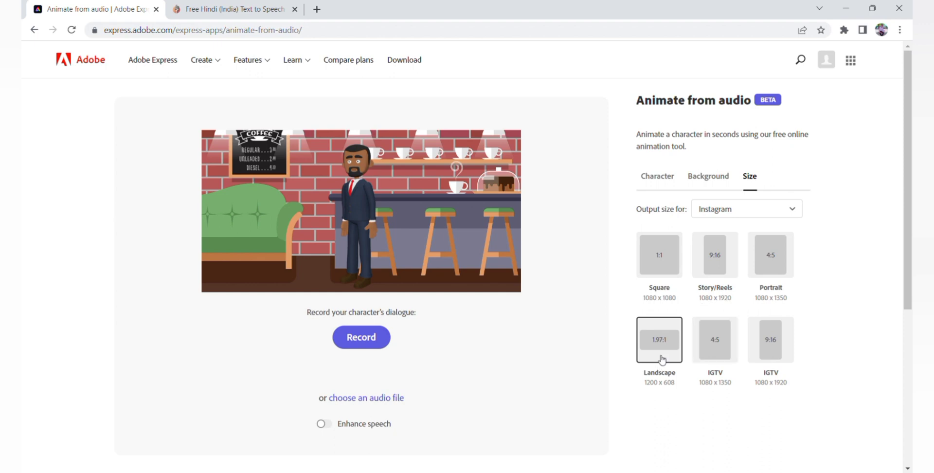
click(687, 183)
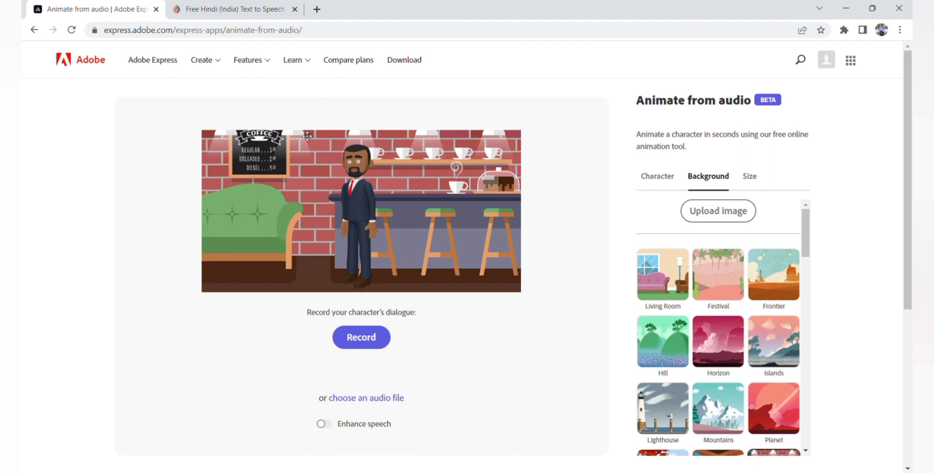
Switch to the MicMonster Hindi text-to-speech page and generate audio from "hii my name is" followed by the speaker's full name.
click(231, 11)
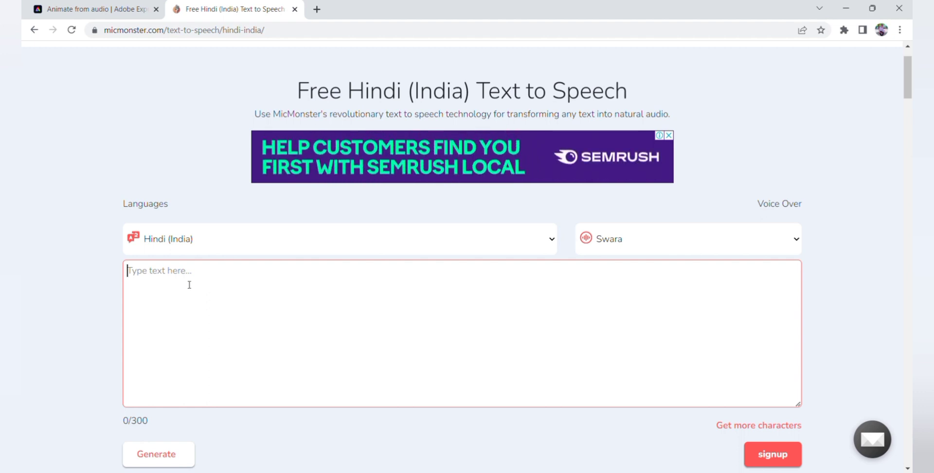
text(hii m)
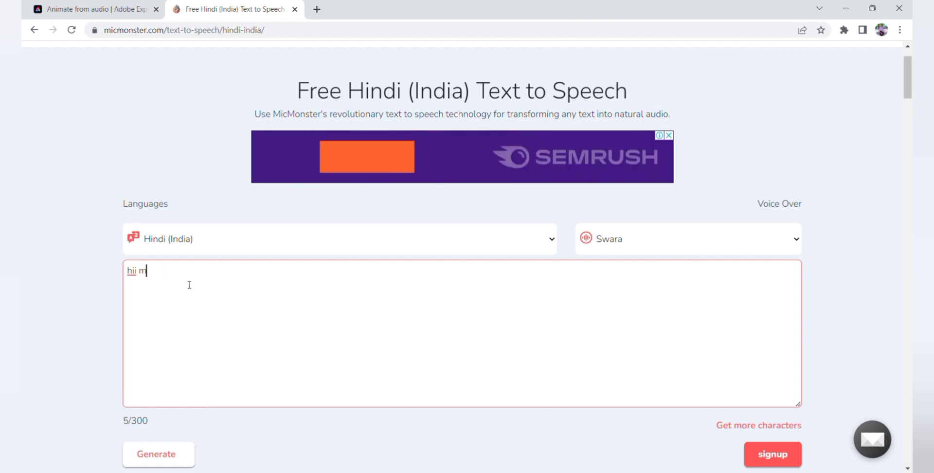
text(y name is m)
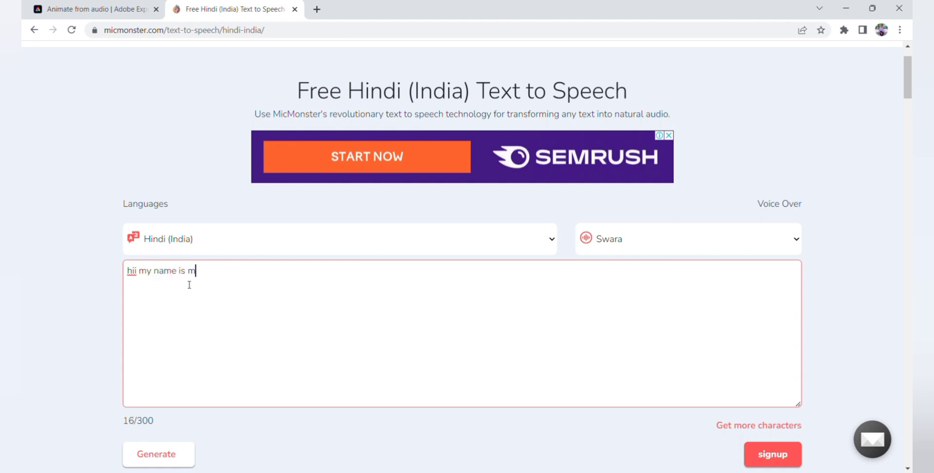
text(ohit jain)
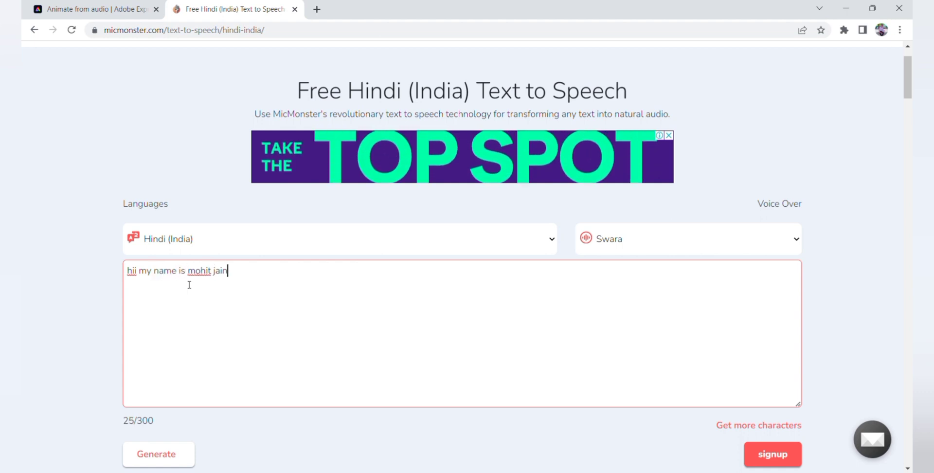
scroll(259, 348, down, 2)
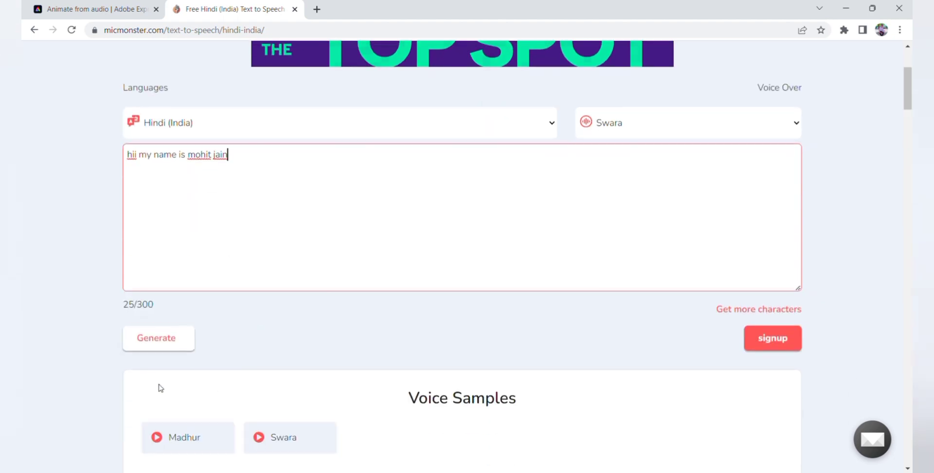
click(166, 344)
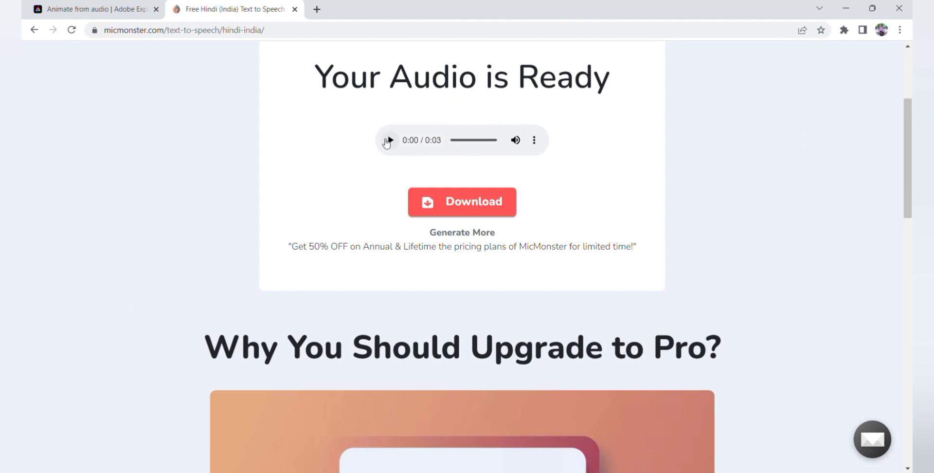
Listen to the generated audio and set the voice over to Madhur for another generation.
click(387, 141)
click(475, 233)
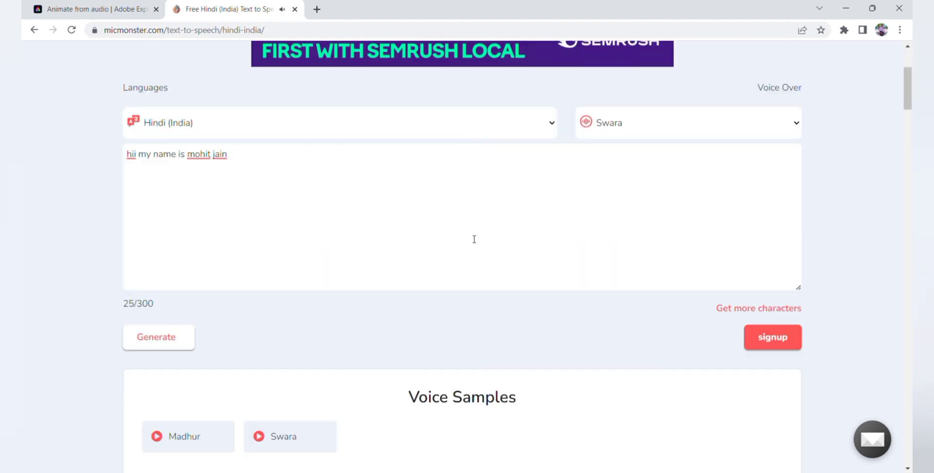
click(607, 132)
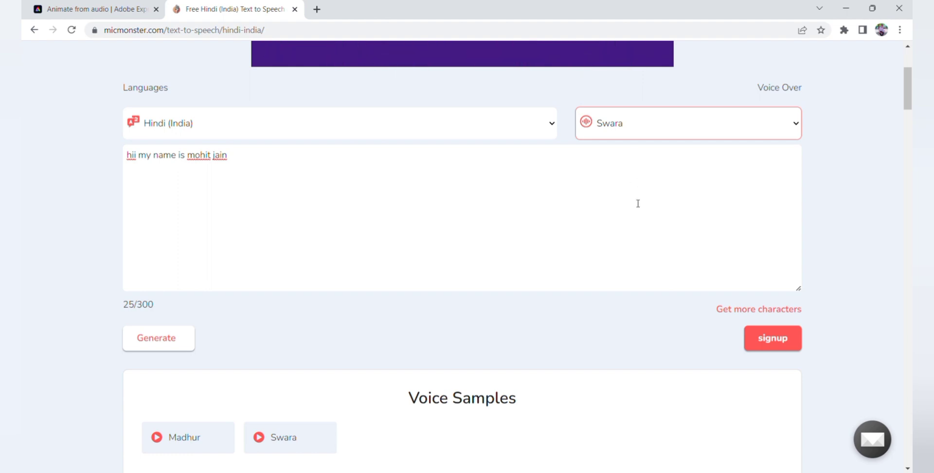
key(Up)
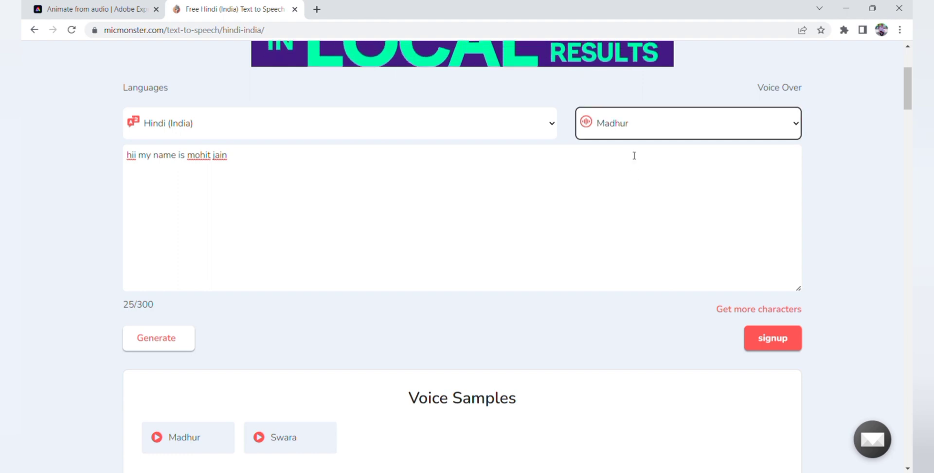
Clear the entire greeting from the text-to-speech input.
click(626, 211)
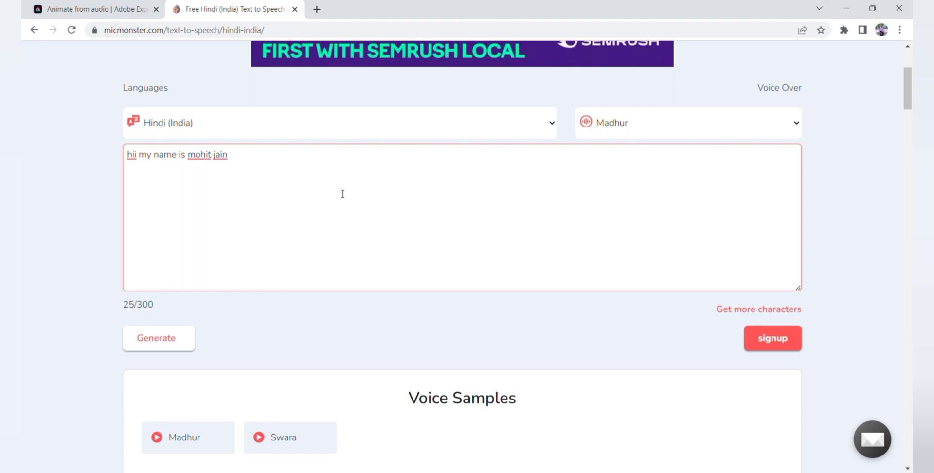
key(BackSpace)
key(BackSpace)
key(BackSpace)
key(BackSpace)
key(BackSpace)
key(BackSpace)
key(BackSpace)
key(BackSpace)
key(BackSpace)
key(BackSpace)
key(BackSpace)
key(BackSpace)
key(BackSpace)
key(BackSpace)
key(BackSpace)
key(BackSpace)
key(BackSpace)
key(BackSpace)
key(BackSpace)
key(BackSpace)
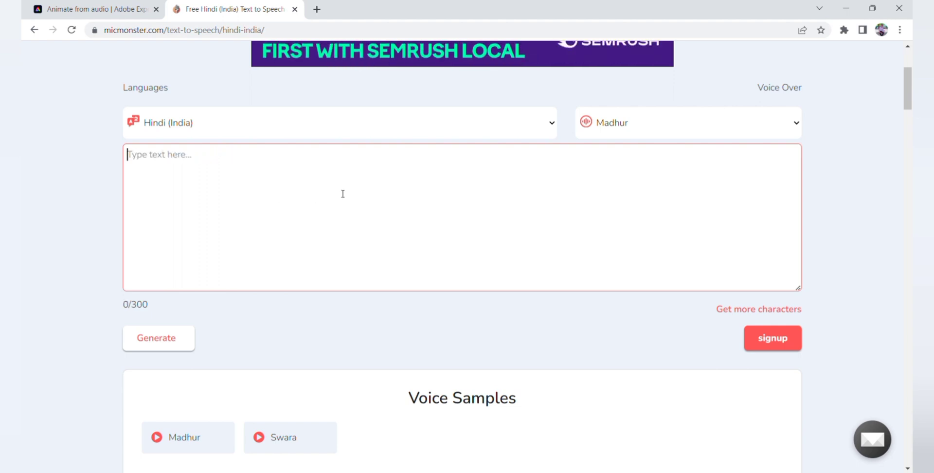
Generate Hindi speech audio from the text "please subscribe my channel".
text(please)
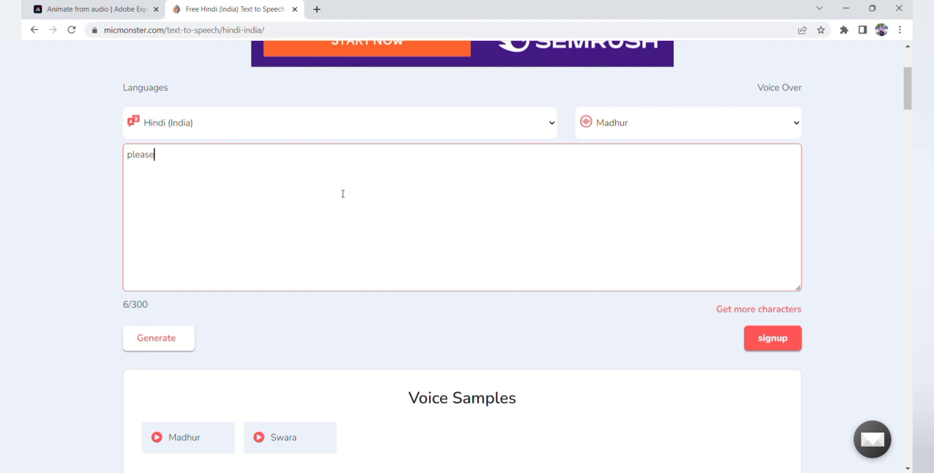
text( subscr)
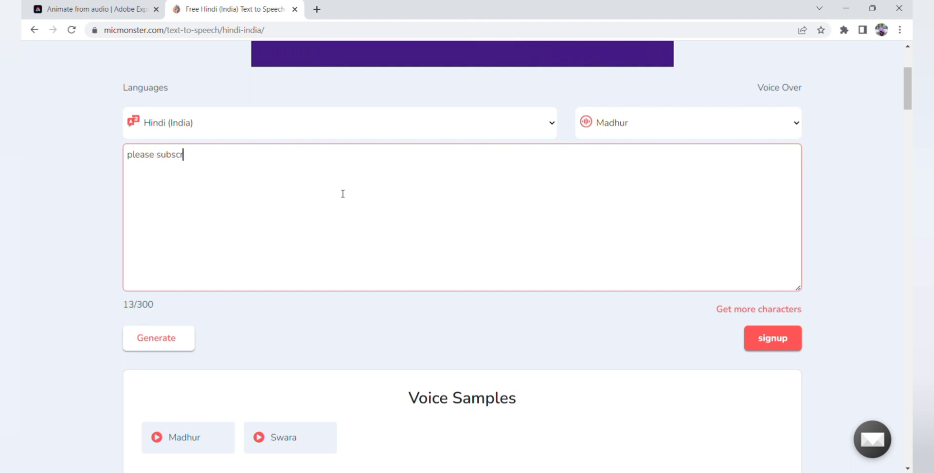
text(ibe my)
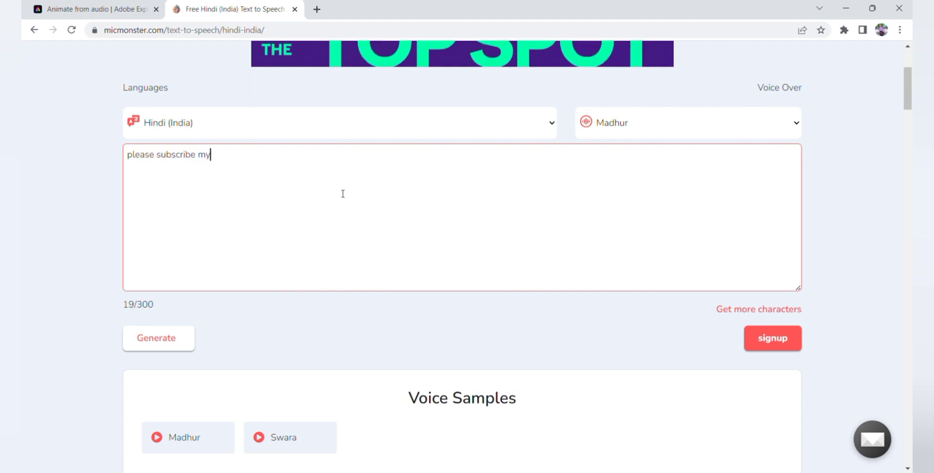
text( channel)
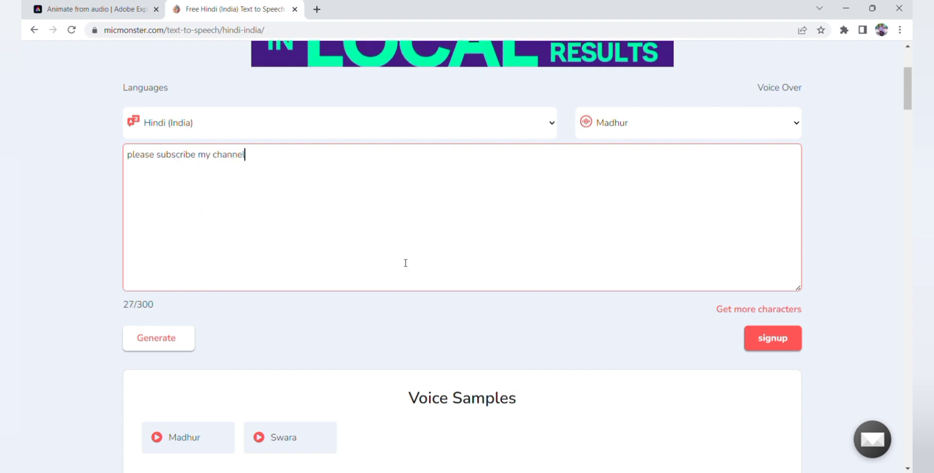
click(141, 337)
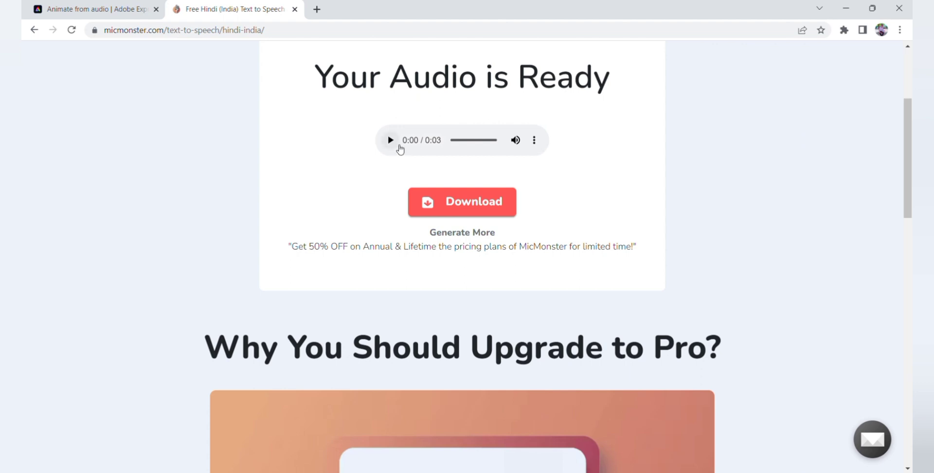
Listen to the newly generated audio and download it.
click(392, 141)
click(447, 206)
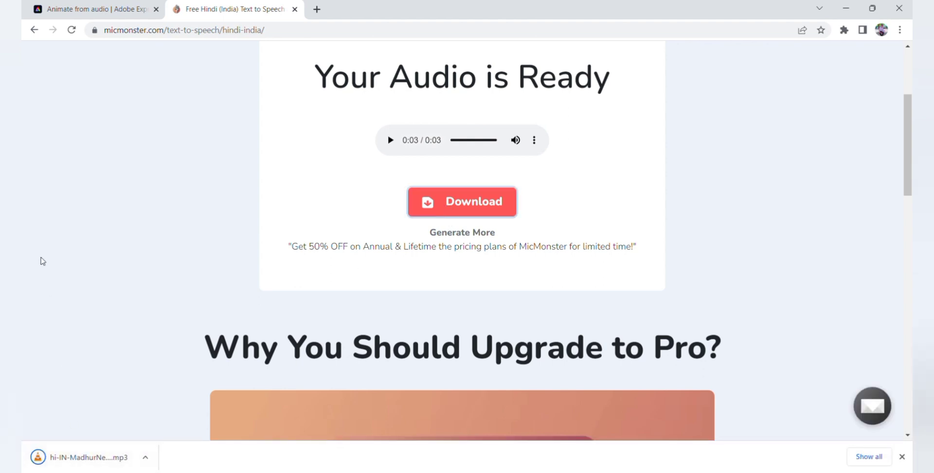
Switch to the Adobe Express Animate from audio page and load the downloaded Madhur MP3 as the character's dialogue.
click(37, 6)
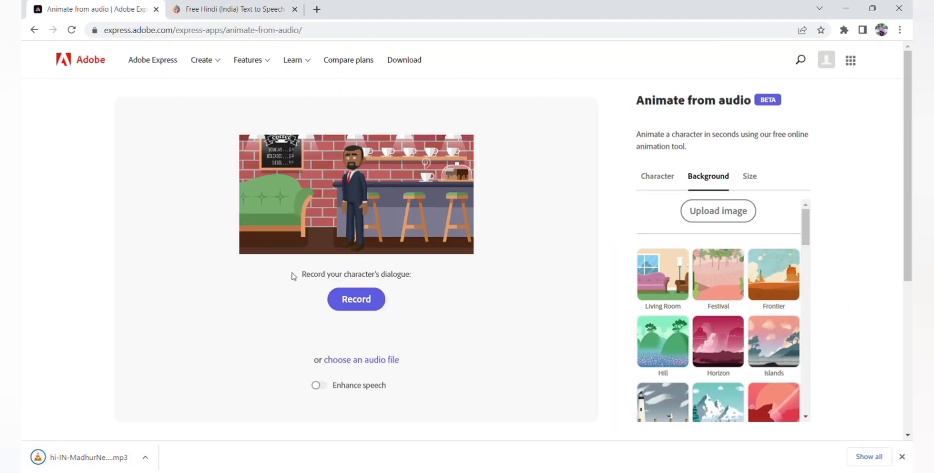
click(353, 362)
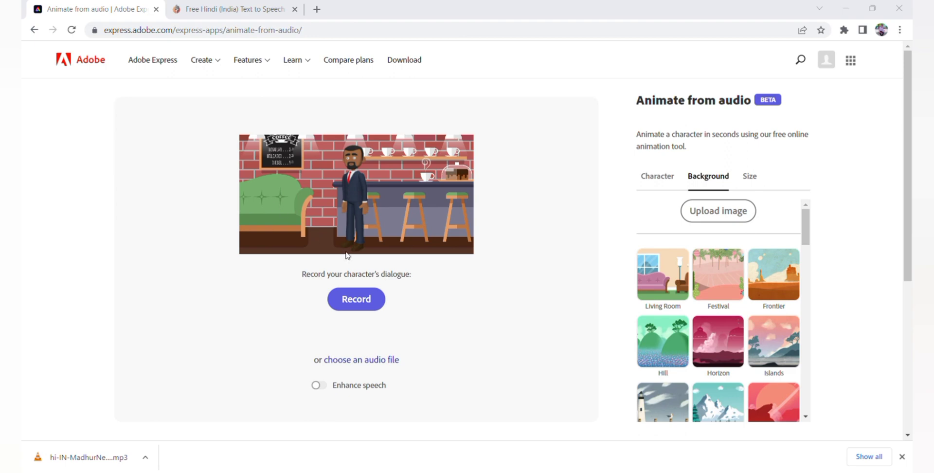
key(Return)
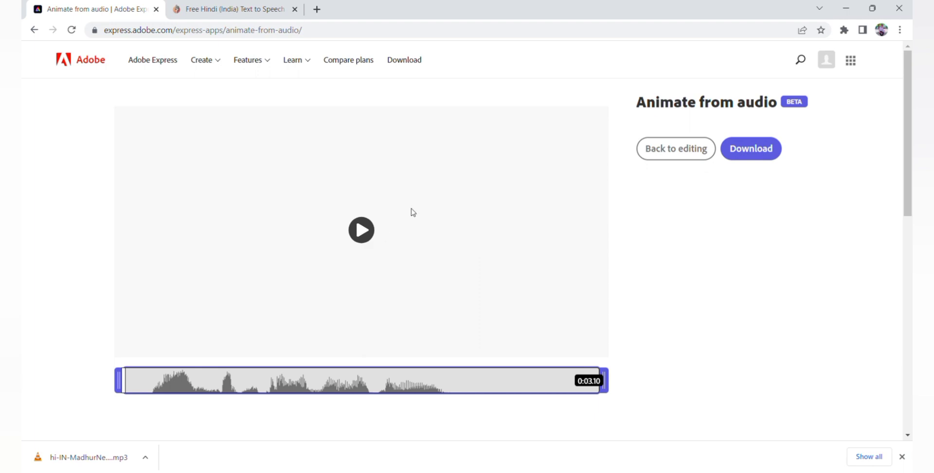
Play the animated character preview in Adobe Express and download the finished video.
click(361, 230)
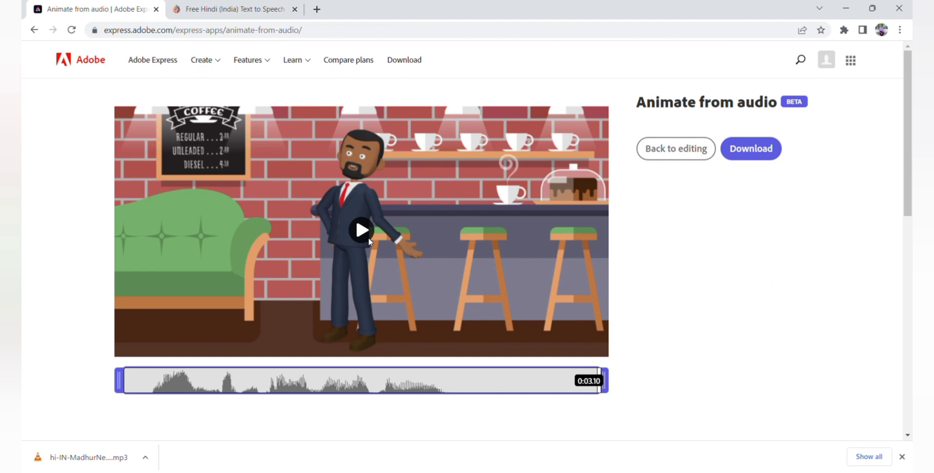
click(229, 9)
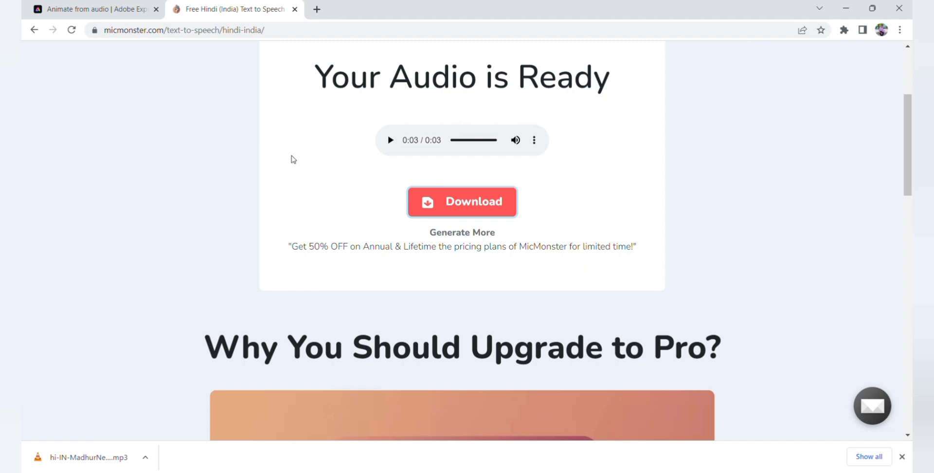
click(161, 4)
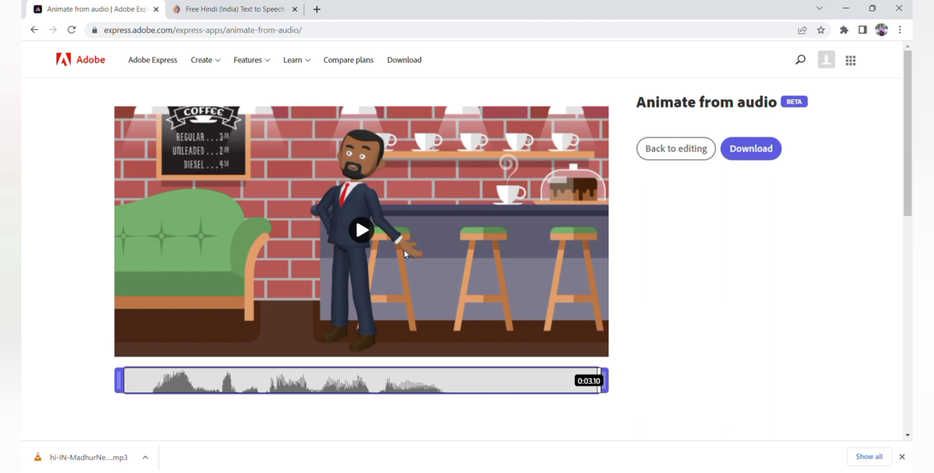
click(758, 150)
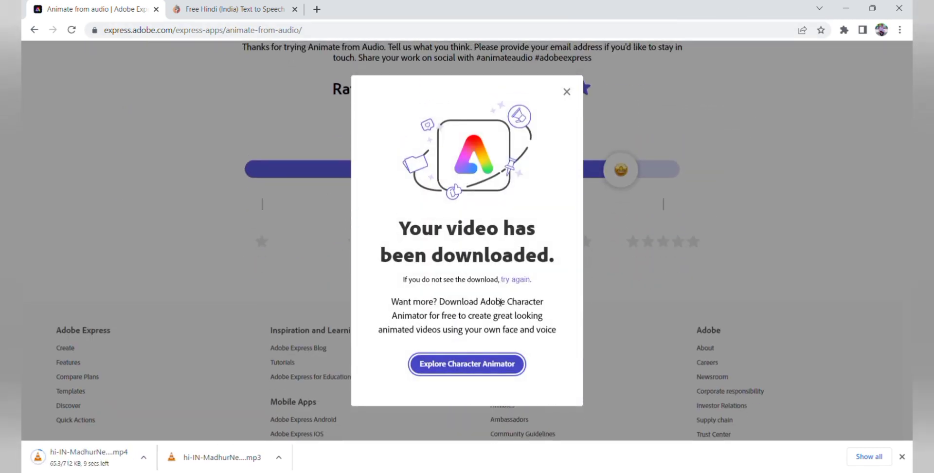